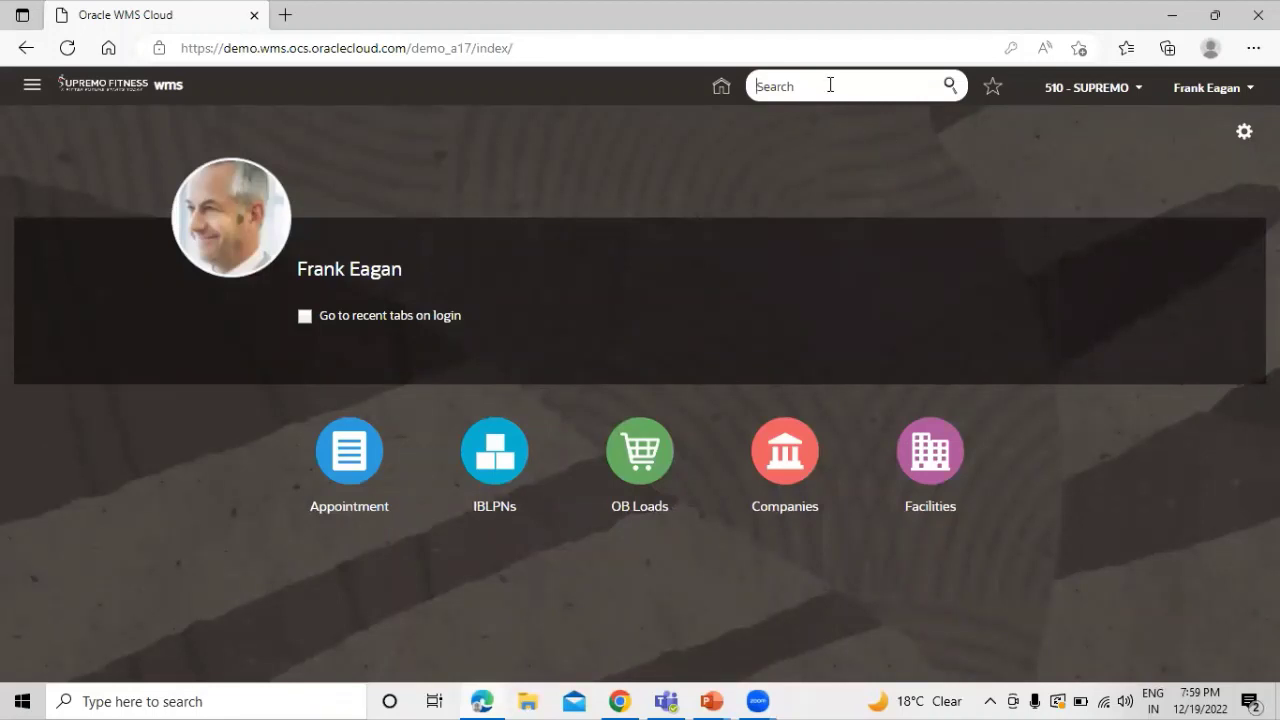
Open Sort + Receive Configuration via a 'sort' search and start a blank new-rule form with a widened panel
type("sort")
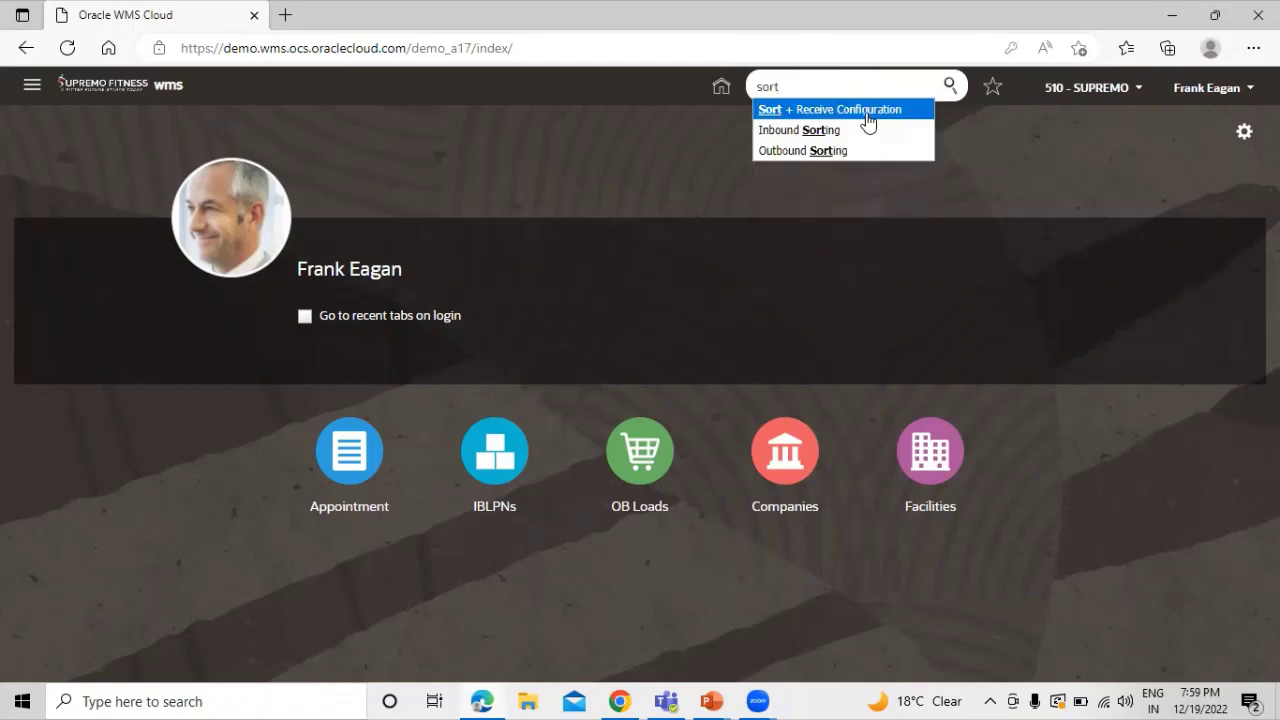
left_click(866, 114)
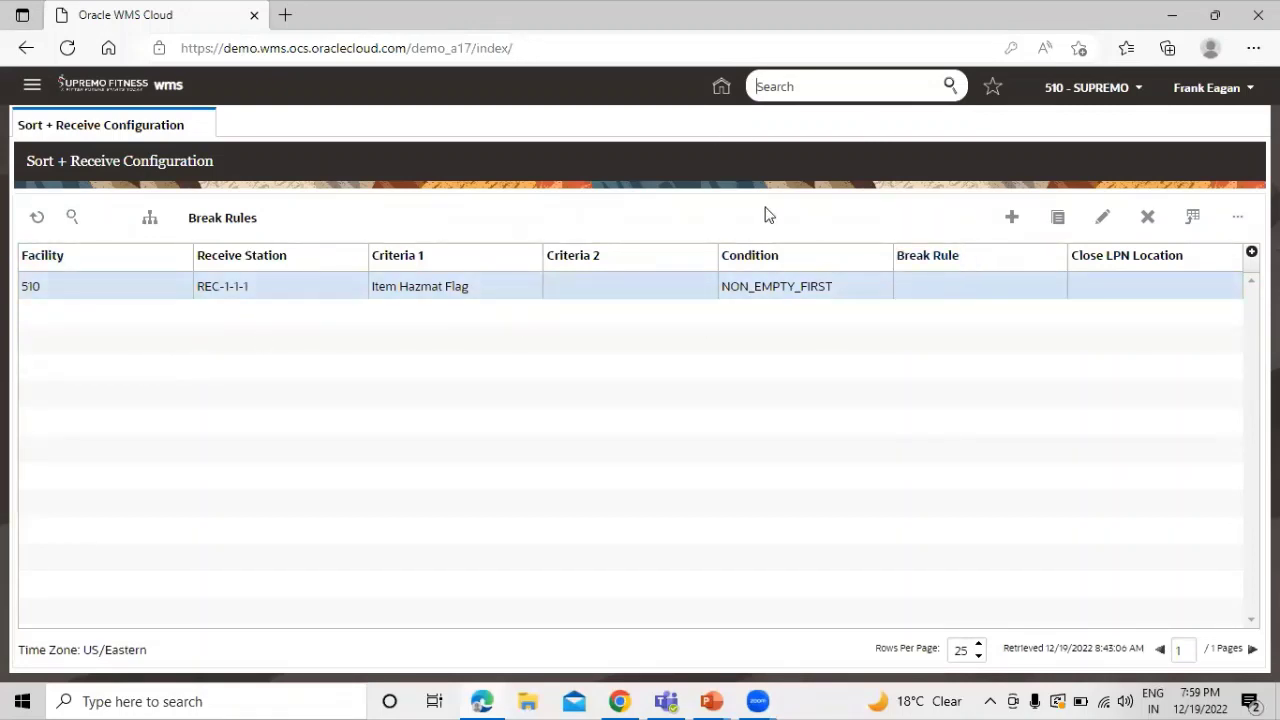
left_click(1011, 222)
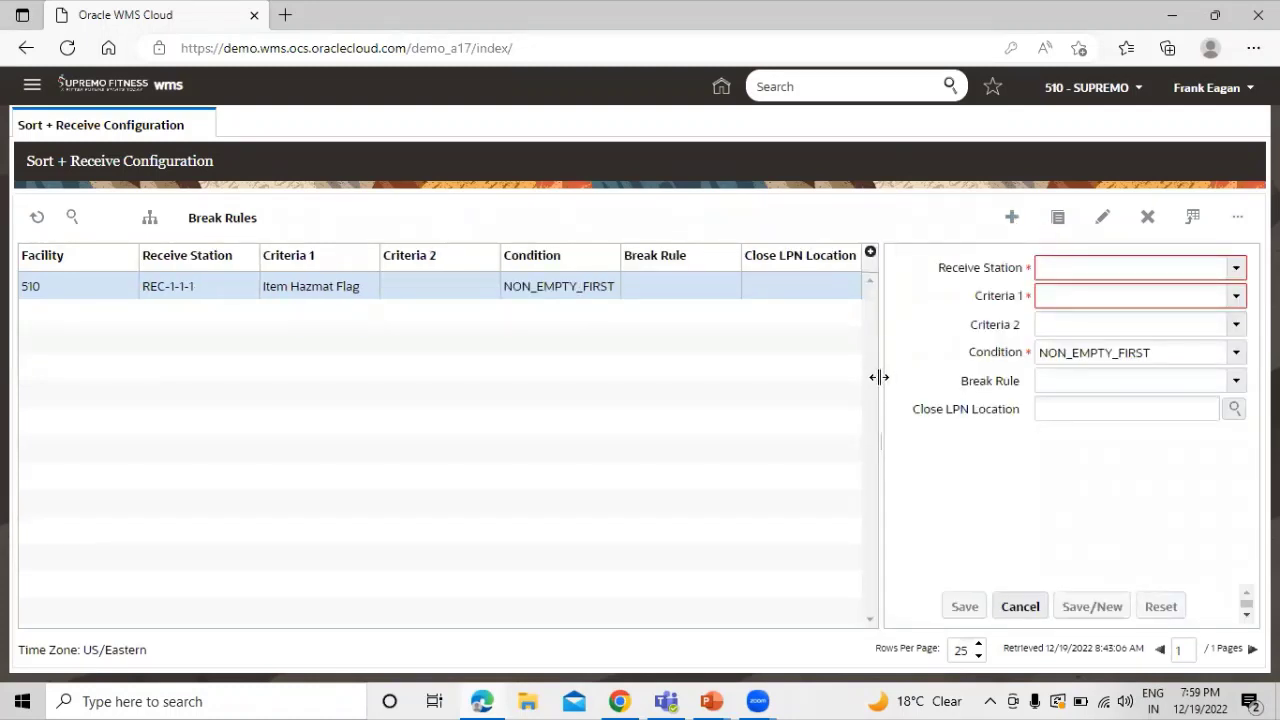
left_click_drag(875, 379, 808, 377)
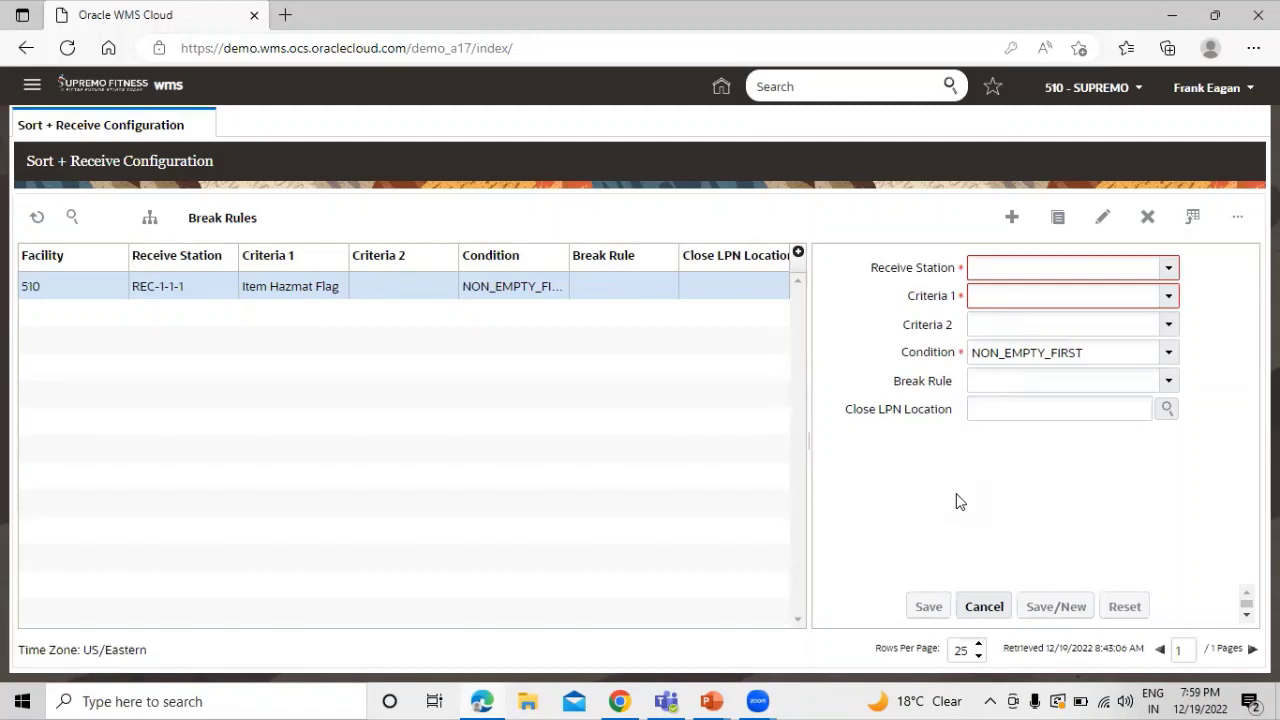
Set the Receive Station to REC-1-1-3 and Criteria 1 to Item Code
left_click(1174, 270)
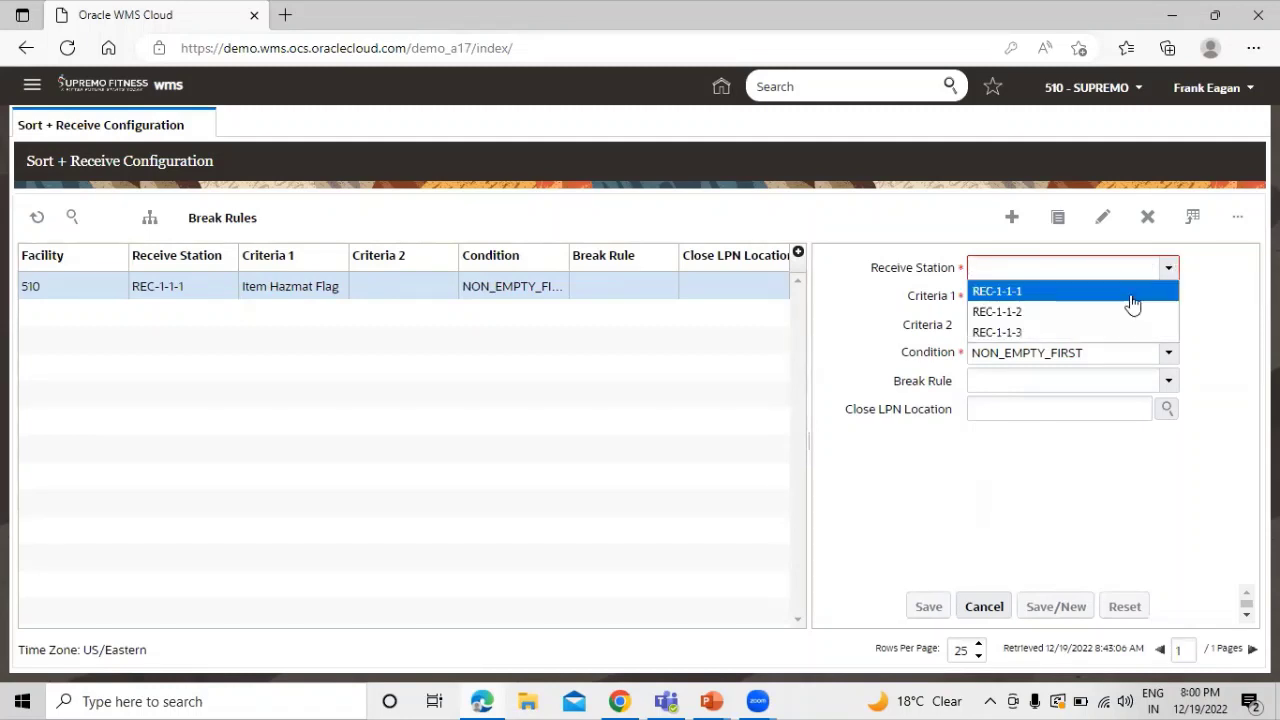
left_click(1117, 332)
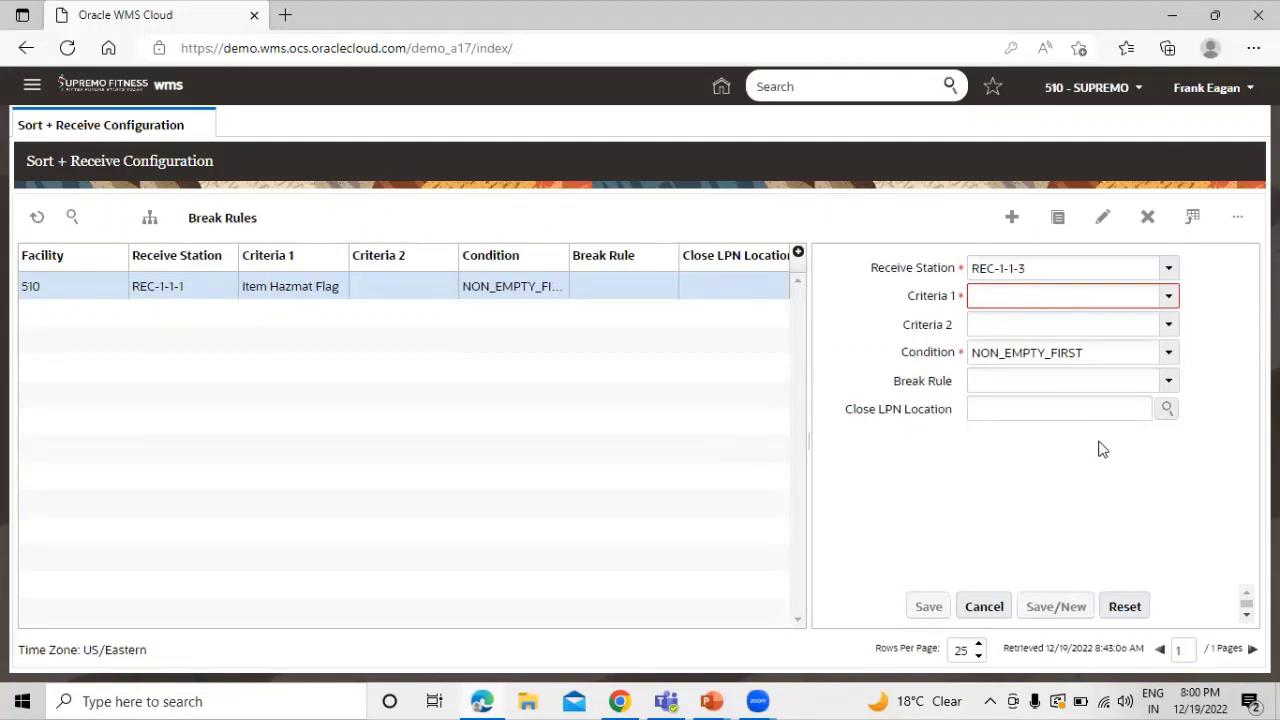
left_click(1168, 298)
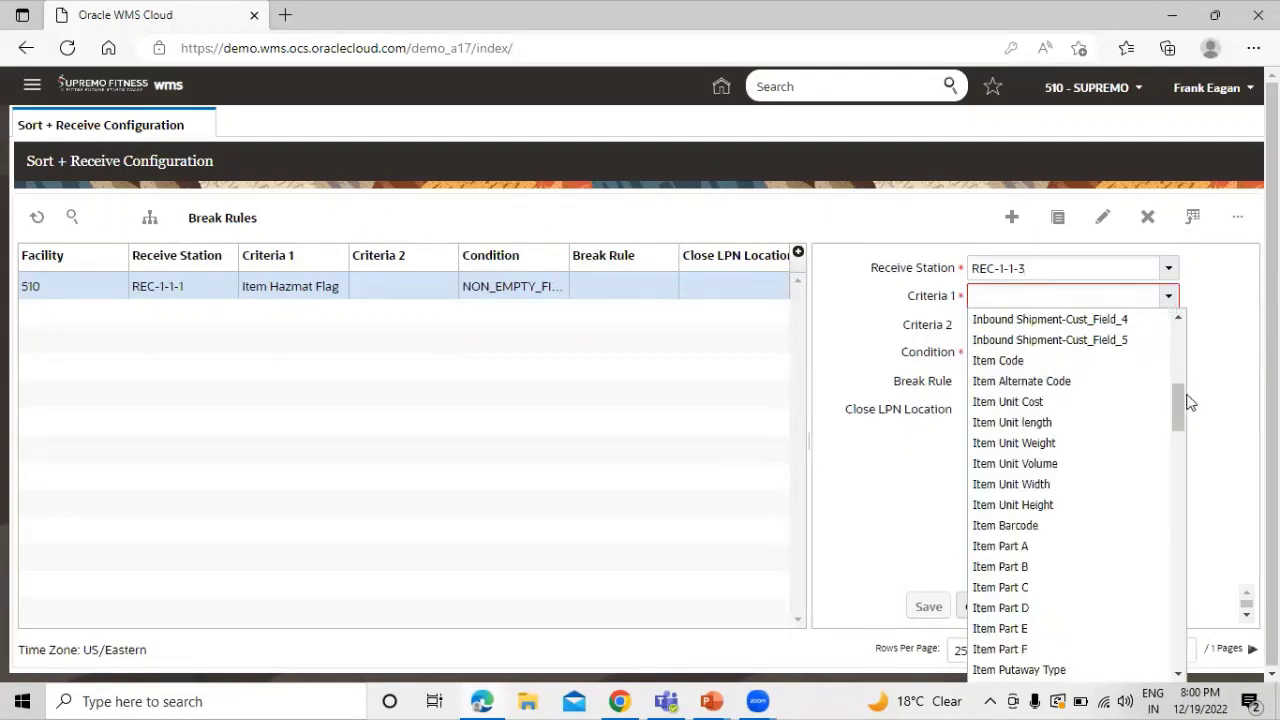
scroll(1172, 380, "up", 5)
scroll(1168, 347, "down", 5)
scroll(1190, 432, "down", 5)
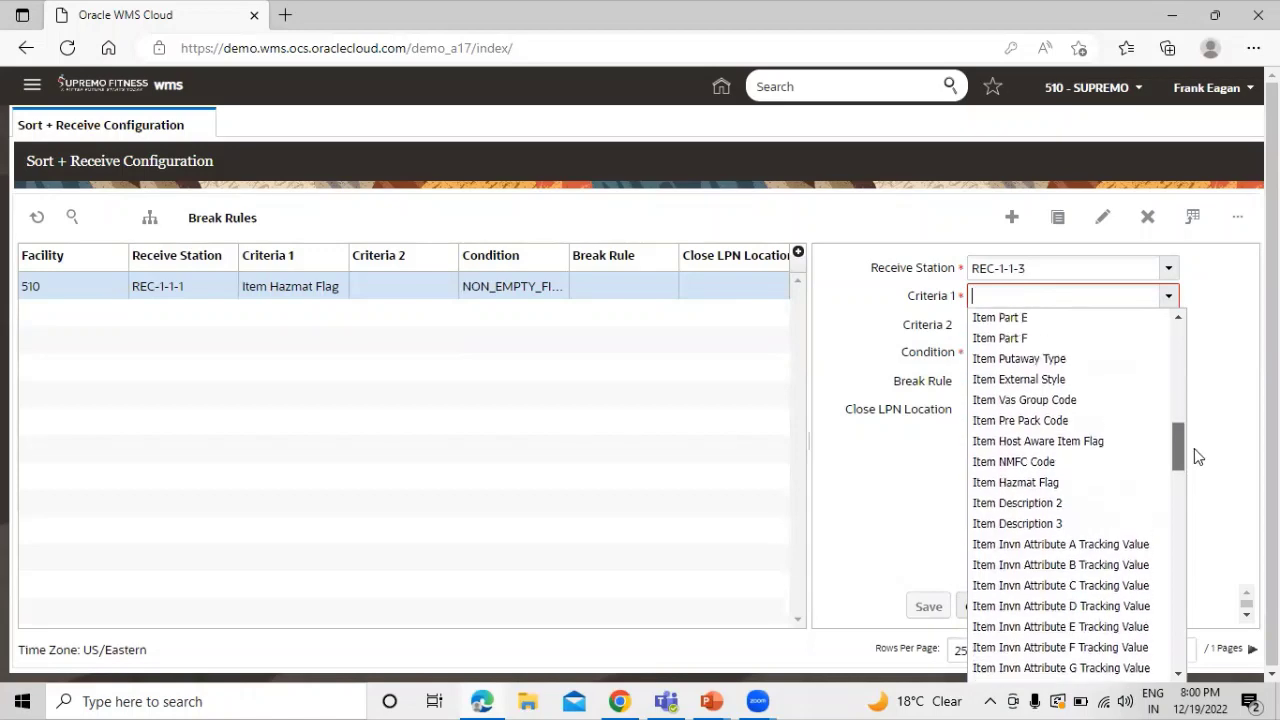
scroll(1196, 440, "up", 7)
scroll(1196, 411, "up", 2)
scroll(1195, 405, "down", 10)
scroll(1207, 488, "down", 10)
left_click_drag(1216, 552, 1233, 656)
scroll(1163, 540, "up", 6)
scroll(1163, 540, "up", 4)
scroll(1163, 542, "up", 7)
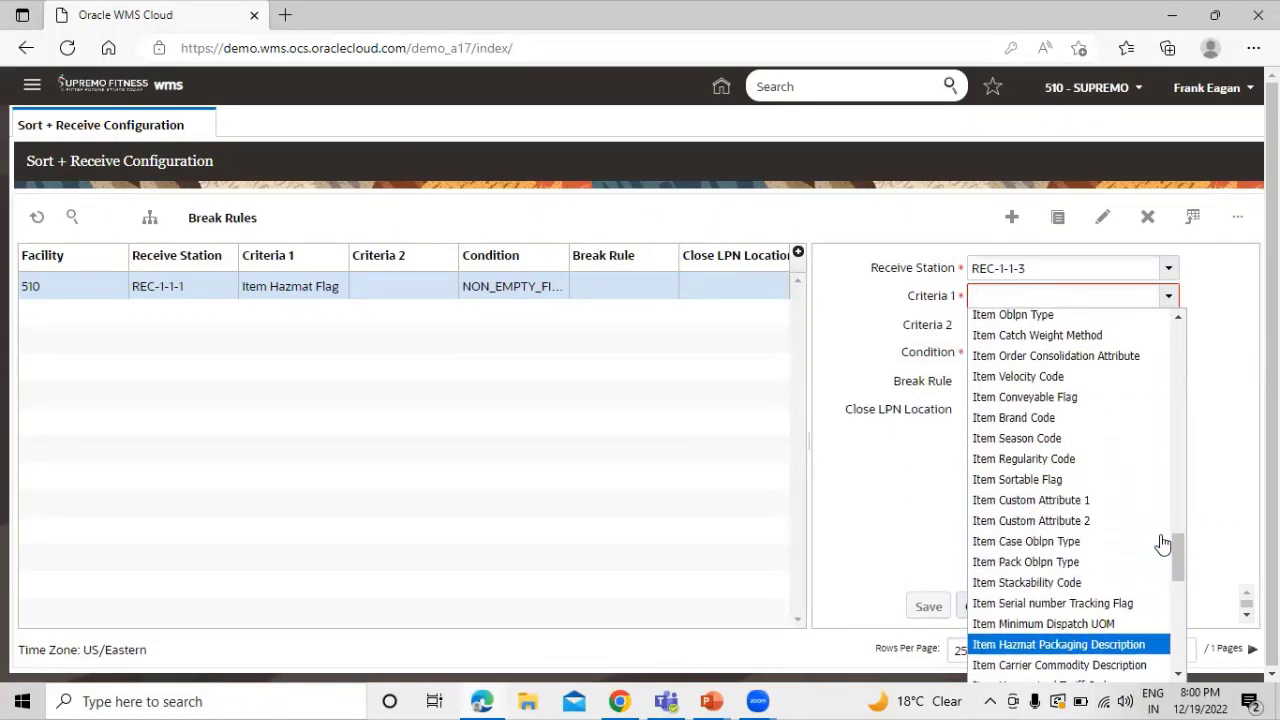
scroll(1163, 545, "up", 8)
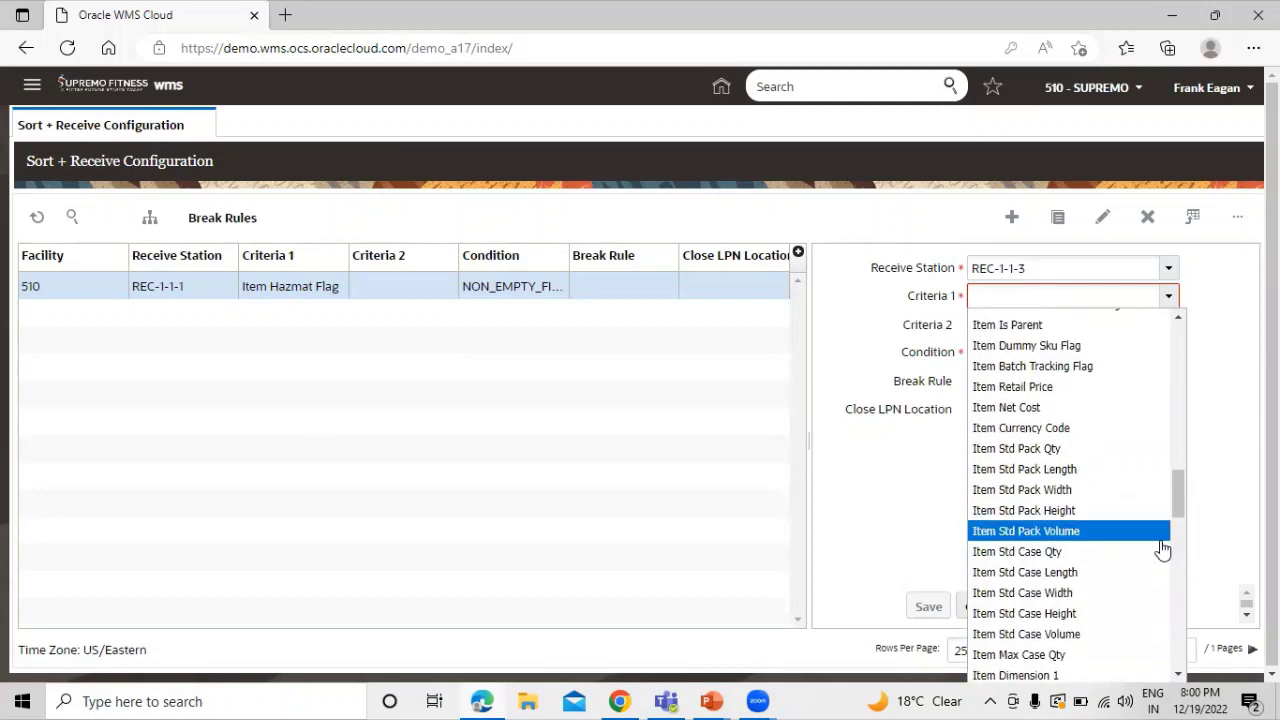
scroll(1163, 550, "up", 7)
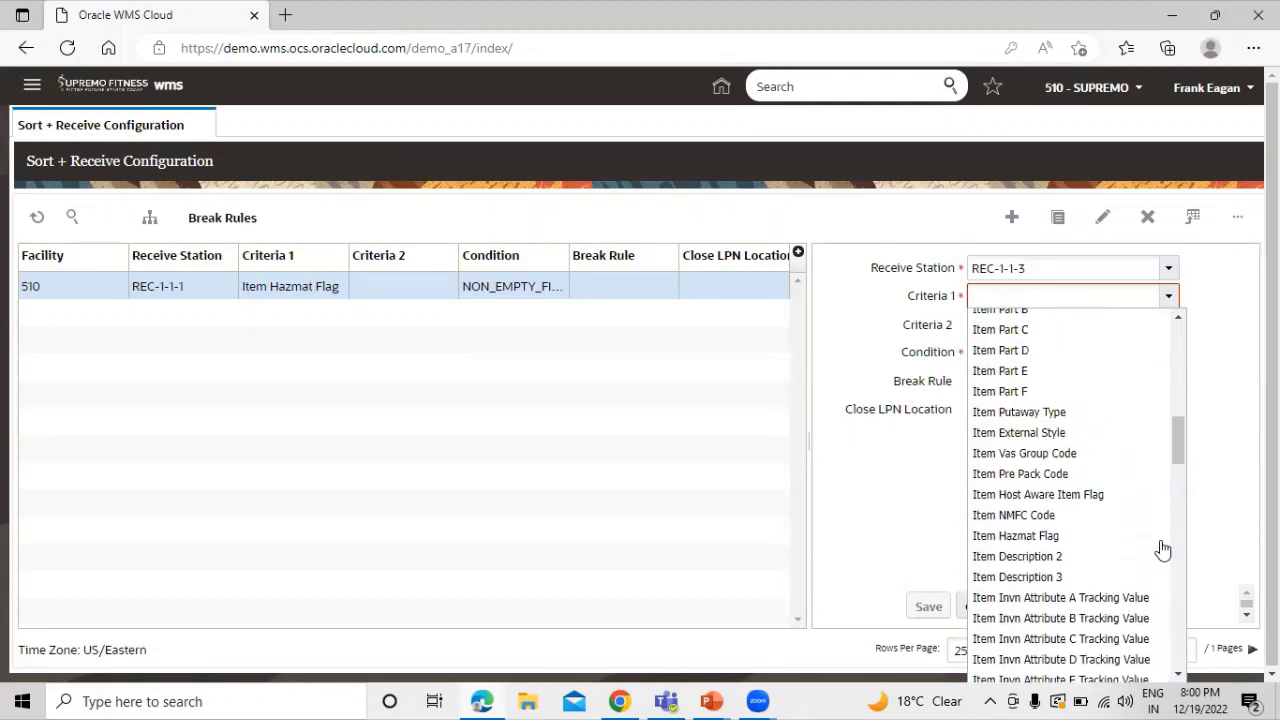
scroll(1163, 550, "up", 3)
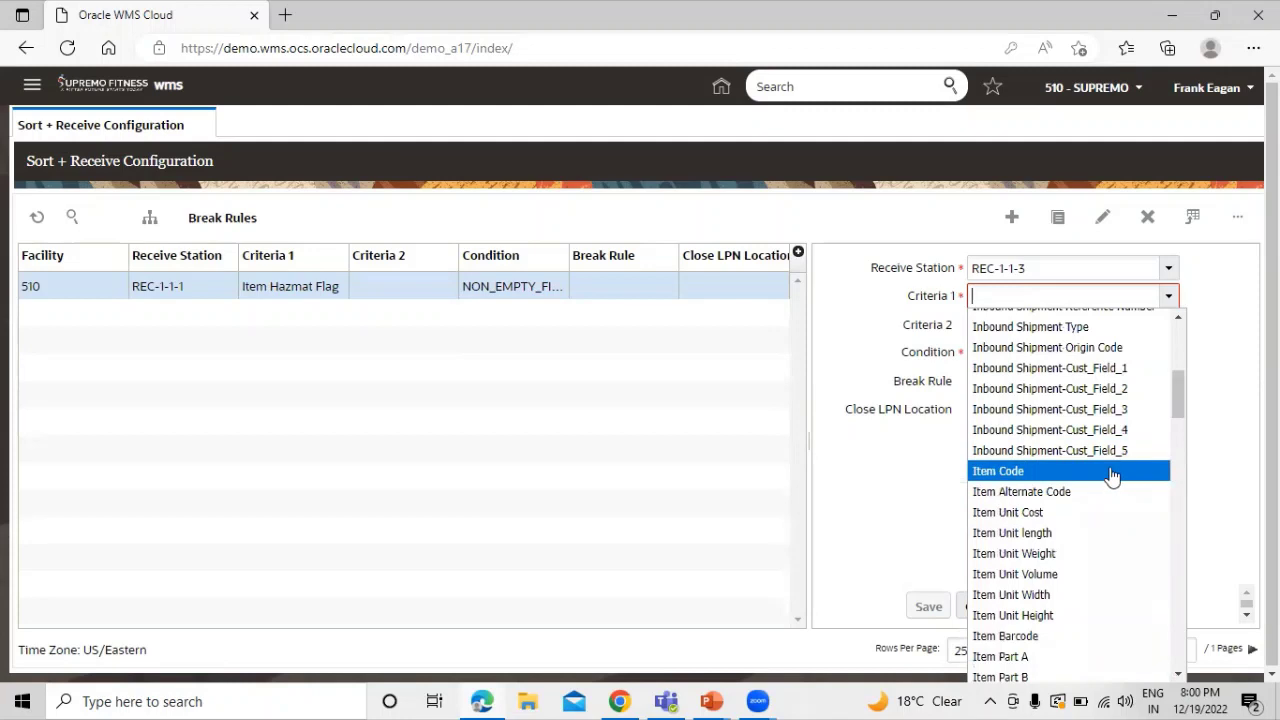
left_click(1112, 474)
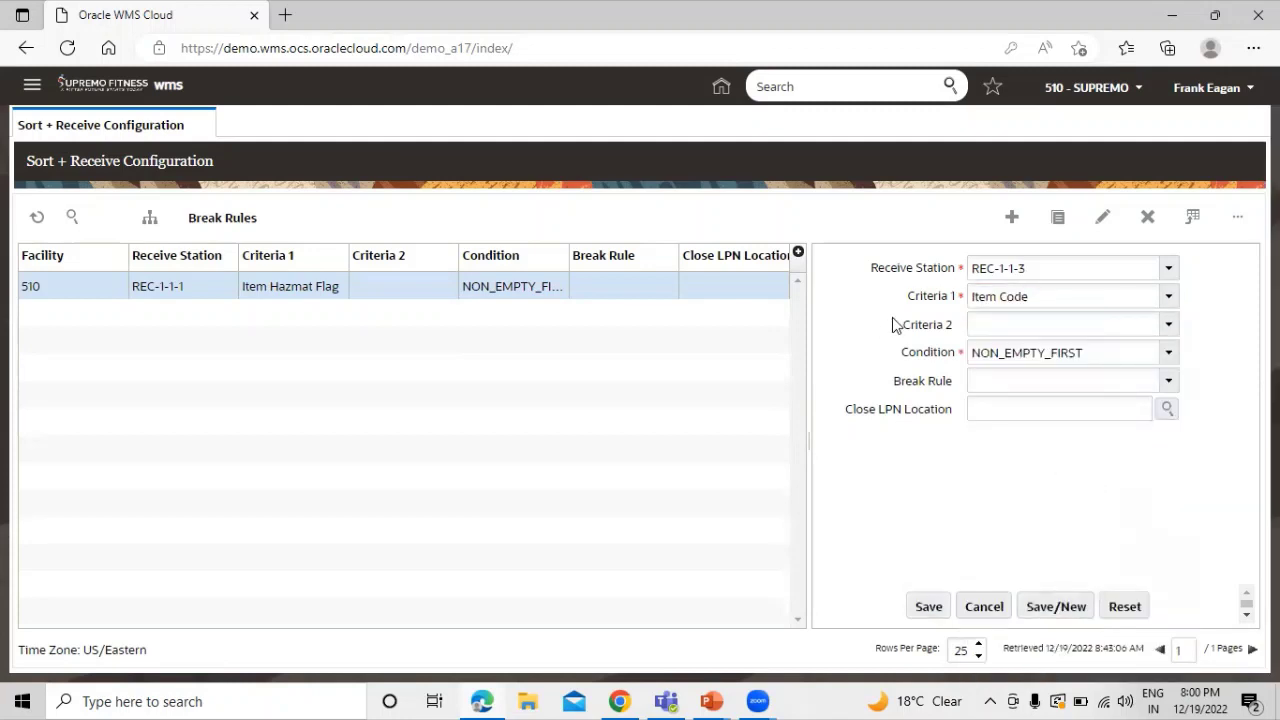
Set Criteria 2 to Item Description 2
left_click(1168, 330)
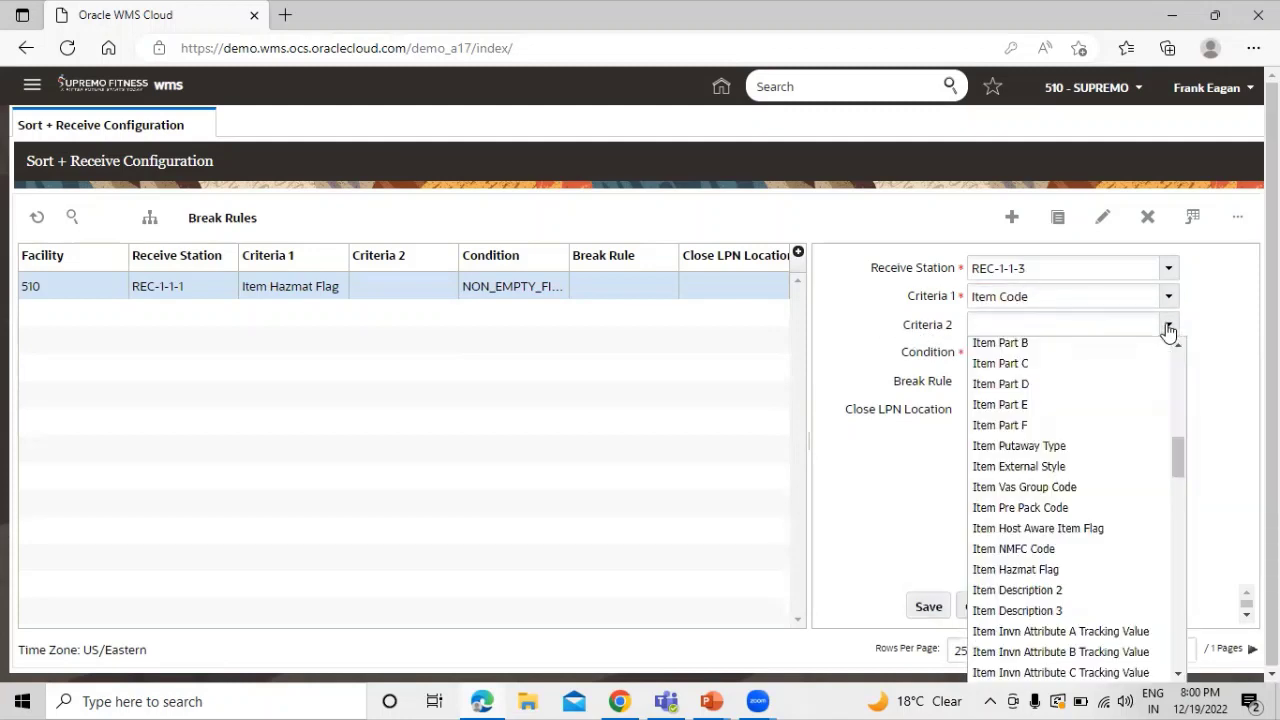
scroll(1123, 372, "down", 2)
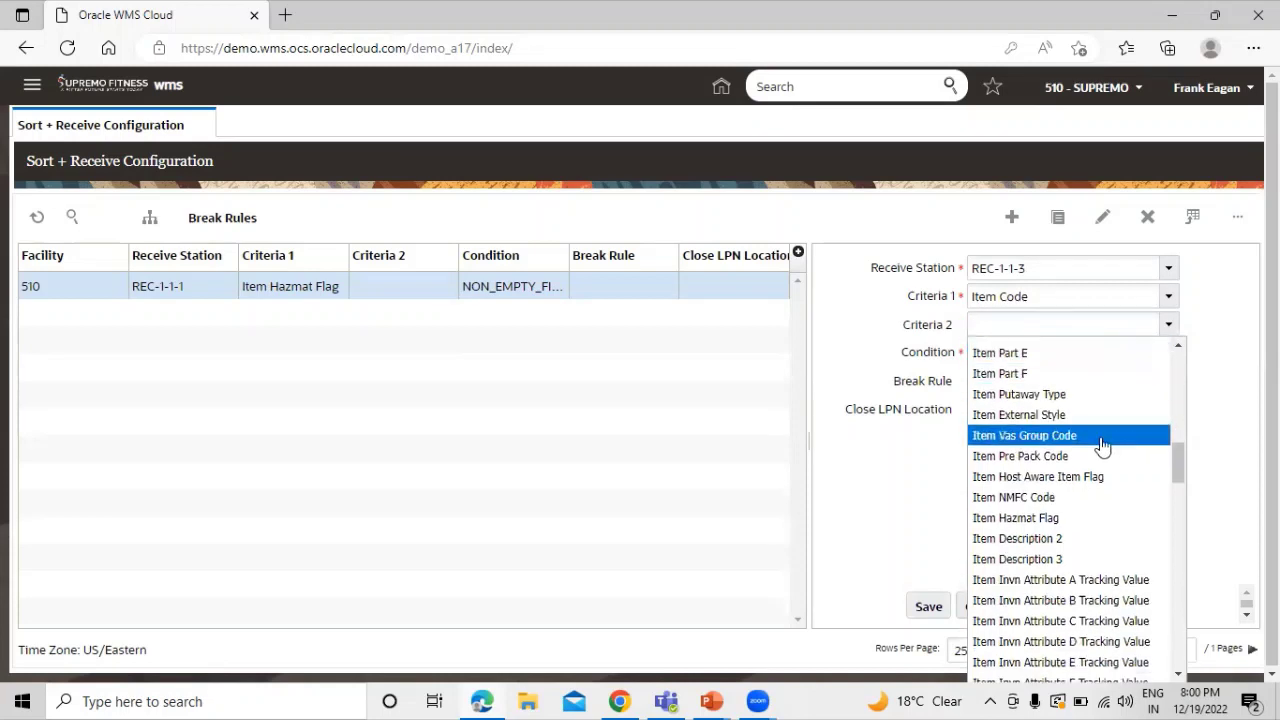
left_click(1088, 538)
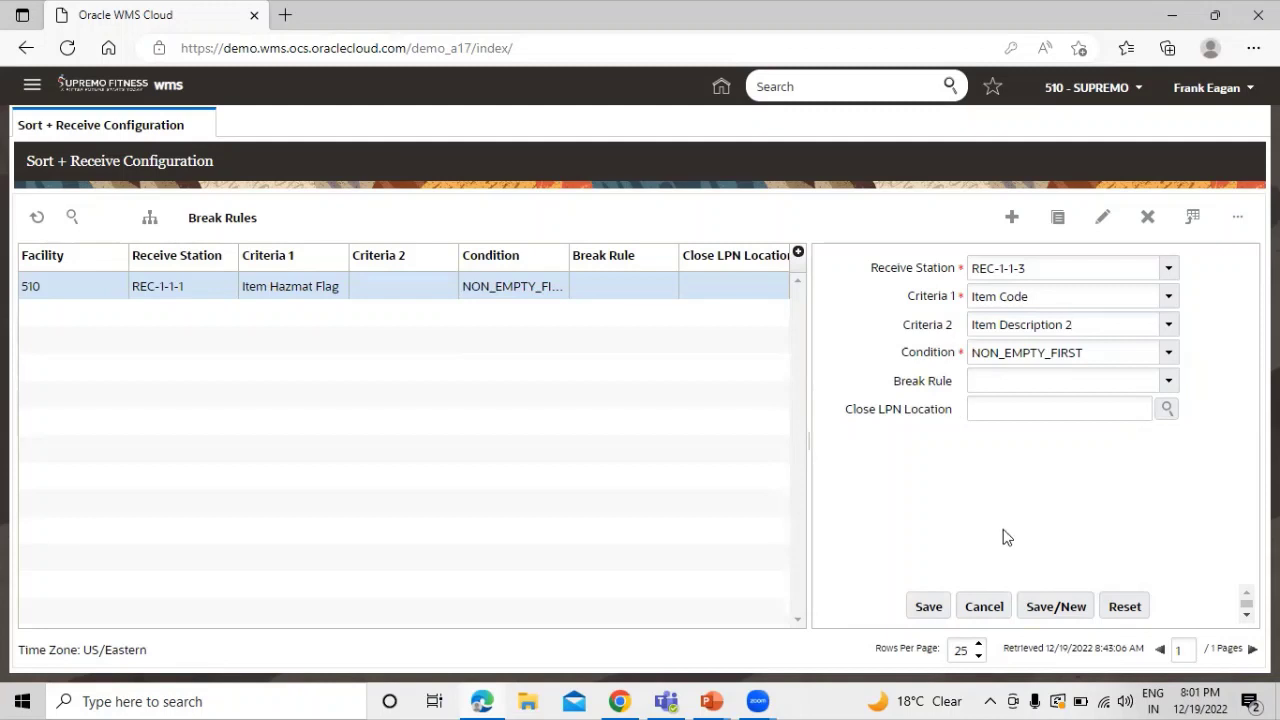
Keep the Condition at NON_EMPTY_FIRST and leave the Break Rule empty
left_click(1167, 356)
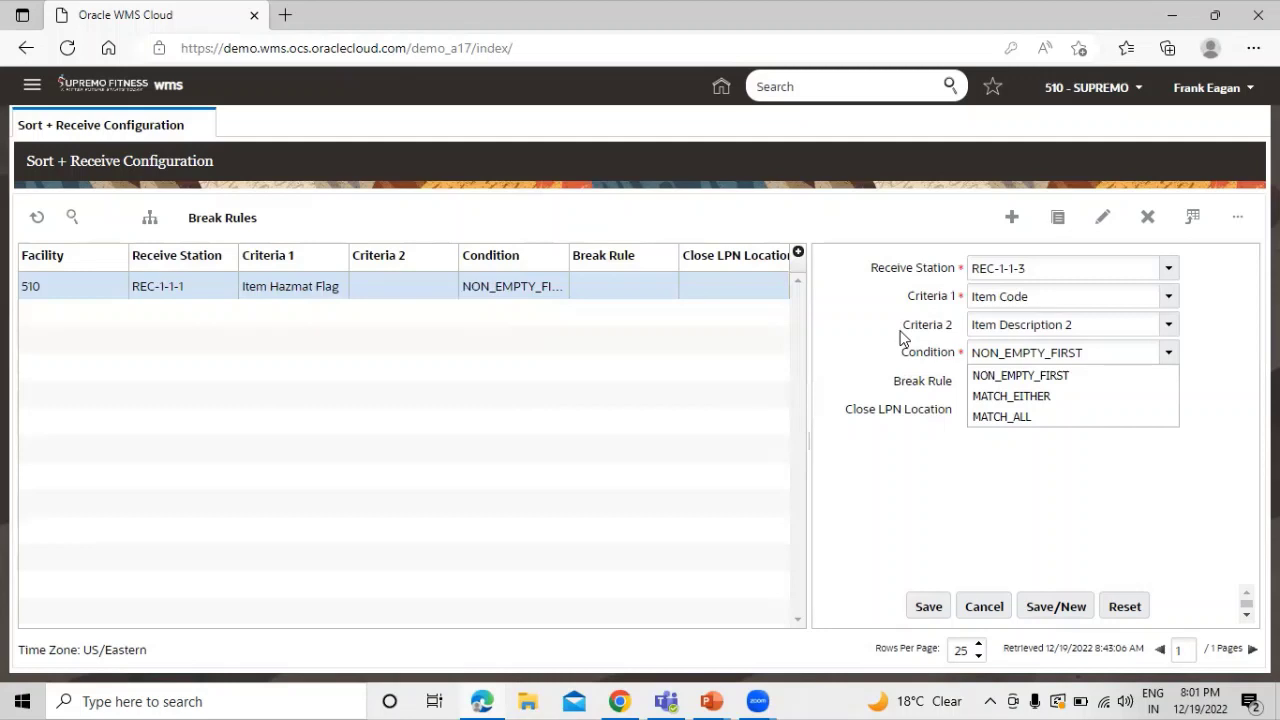
left_click(864, 365)
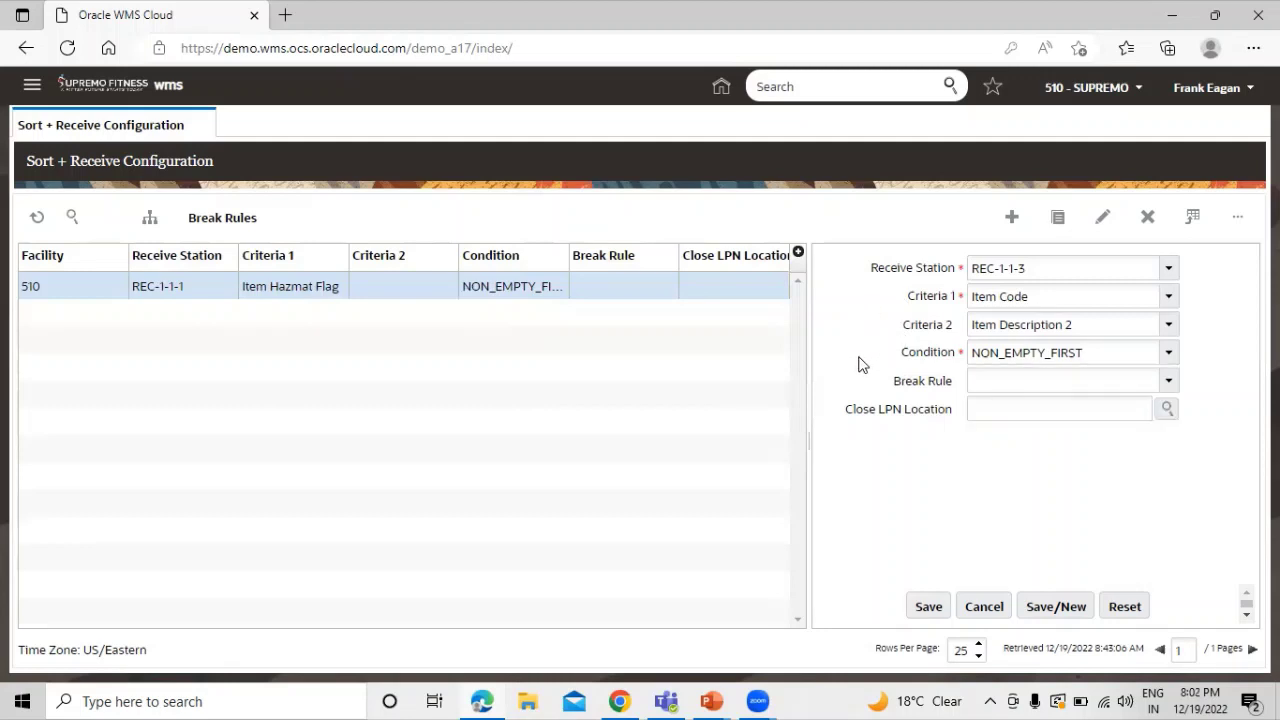
left_click(1167, 355)
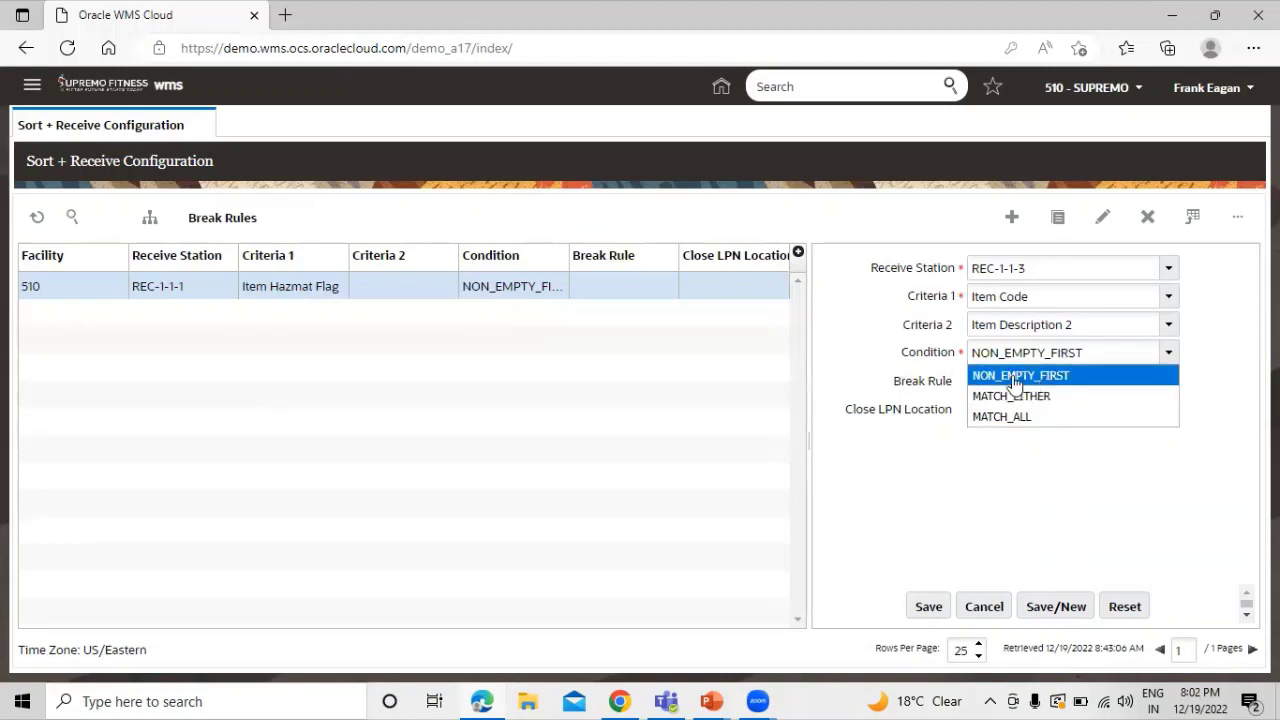
left_click(1080, 376)
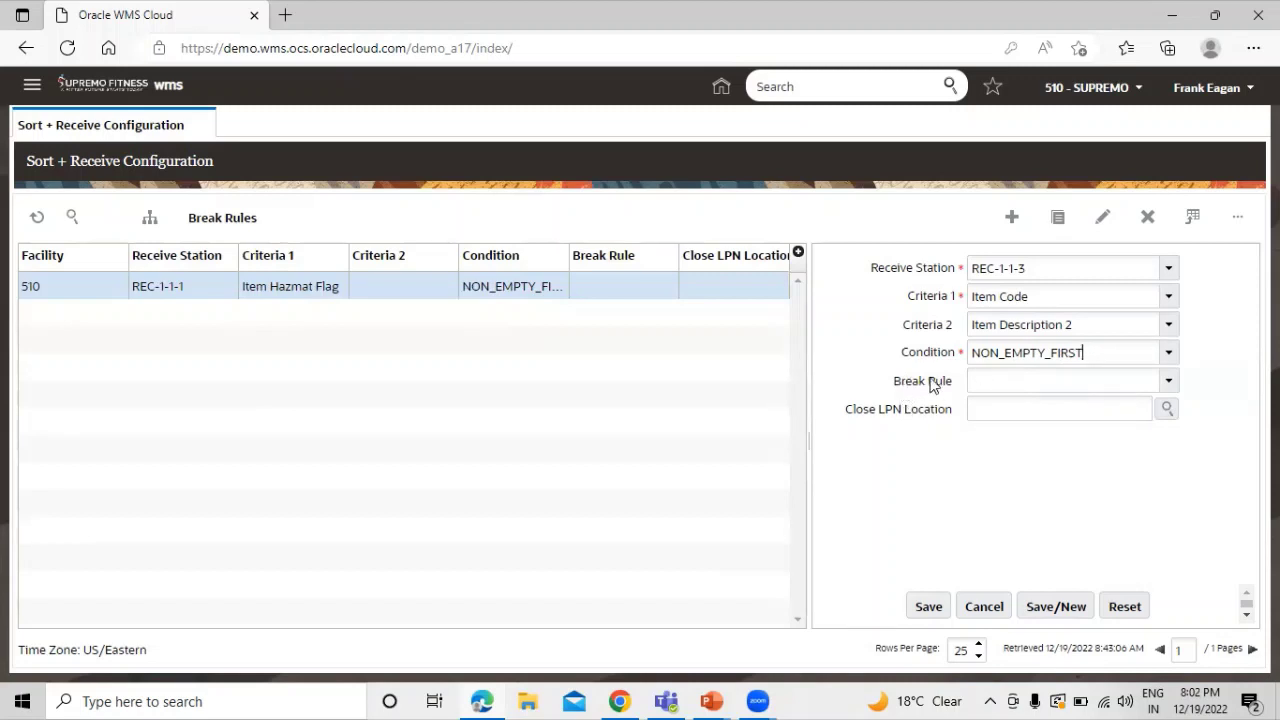
left_click(1168, 384)
left_click(1072, 494)
Look up and choose location M-9-7-2 as the Close LPN Location
left_click(1166, 408)
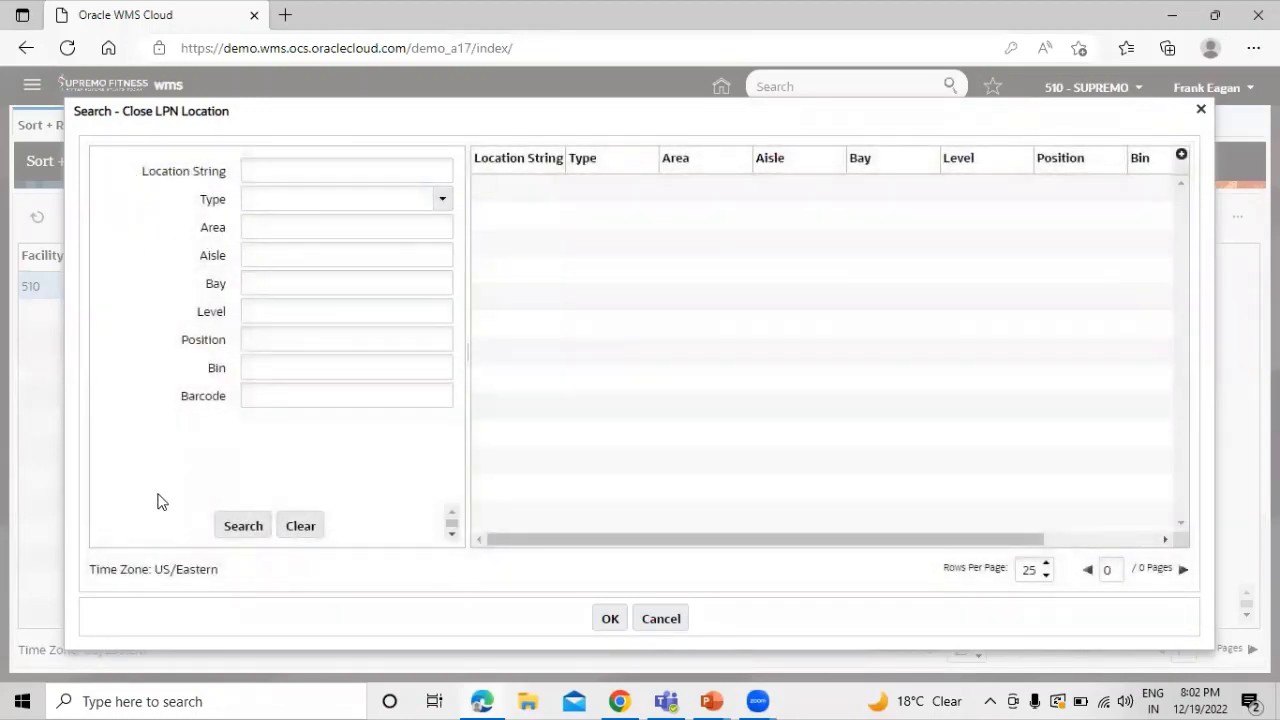
left_click(245, 525)
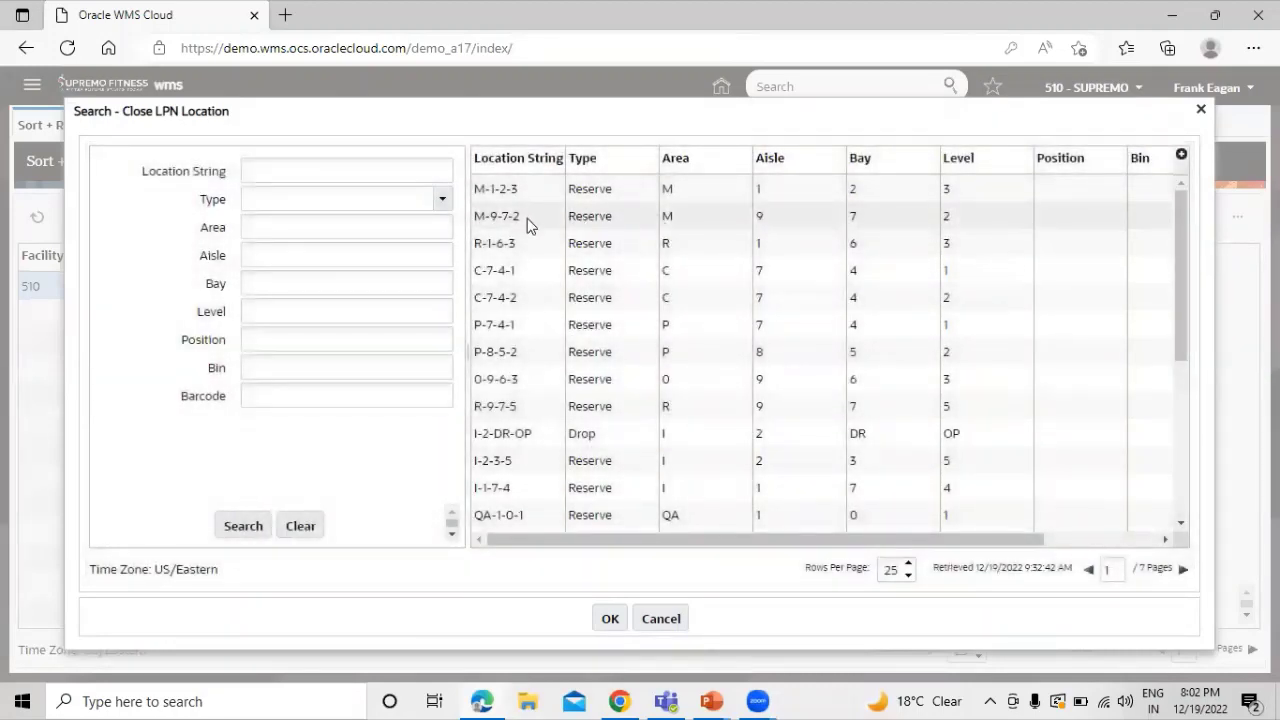
left_click(527, 220)
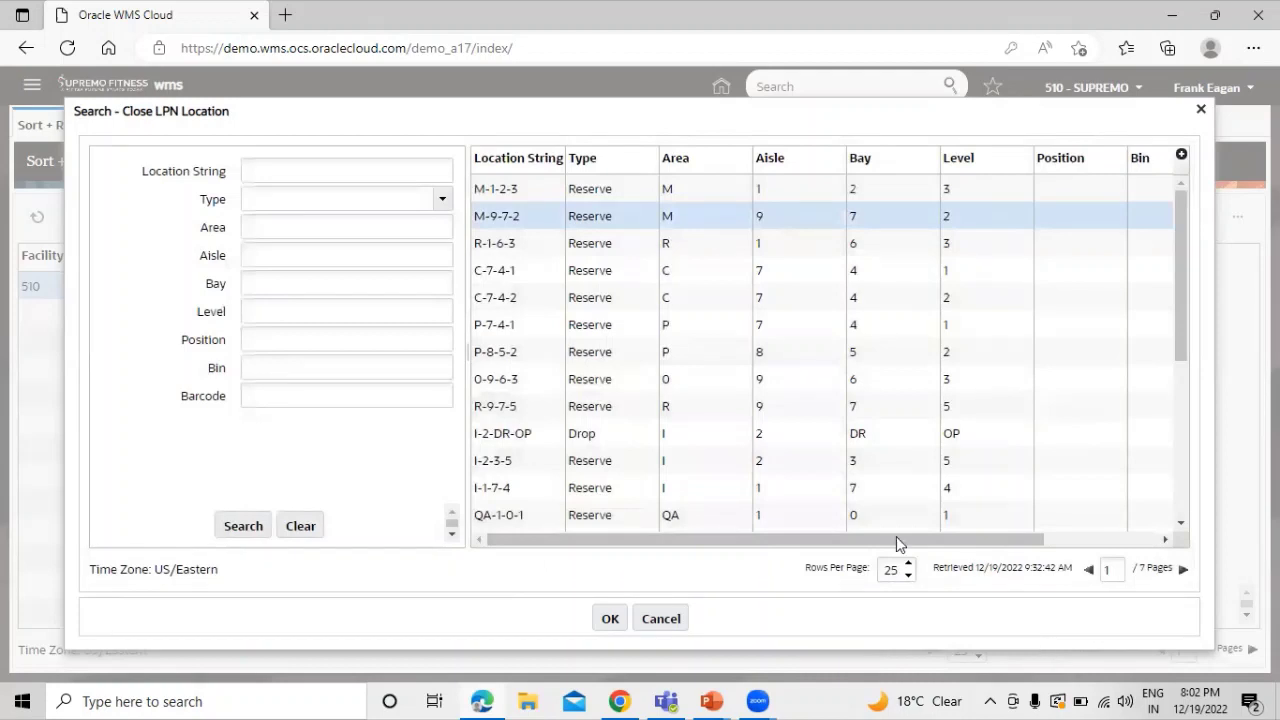
left_click(609, 615)
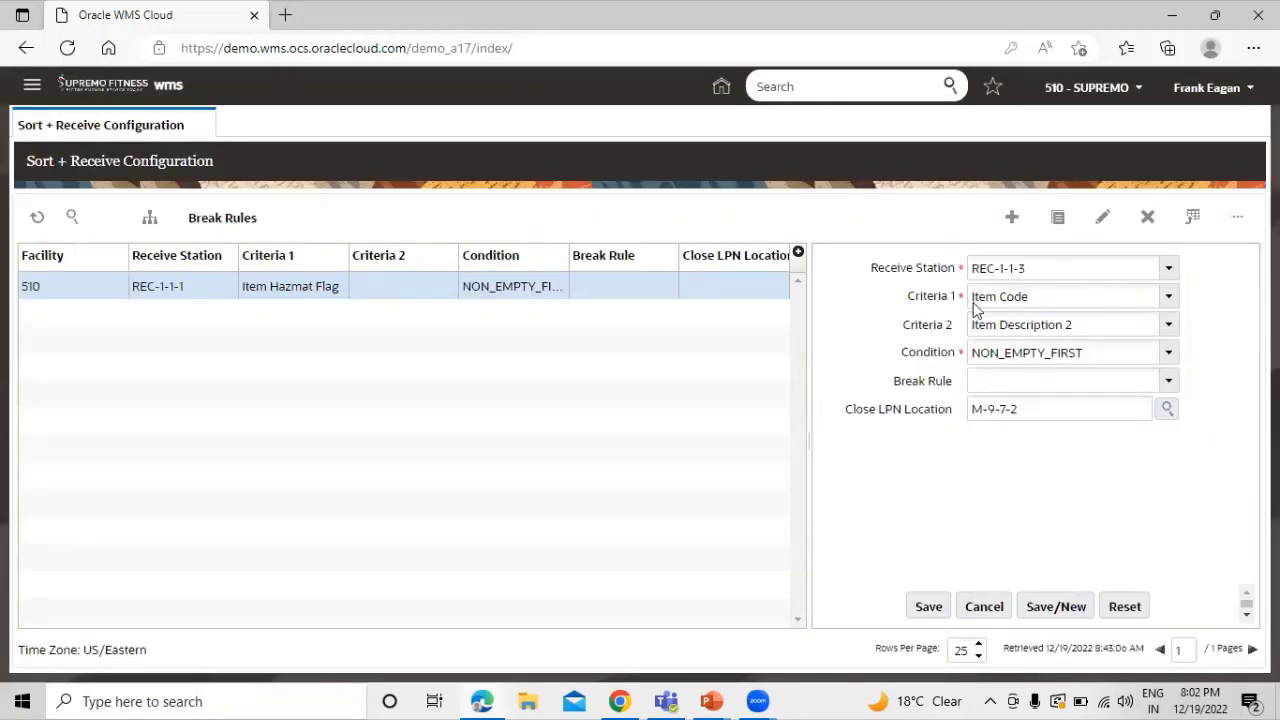
Save the REC-1-1-3 rule and select its new row in the grid
left_click(925, 606)
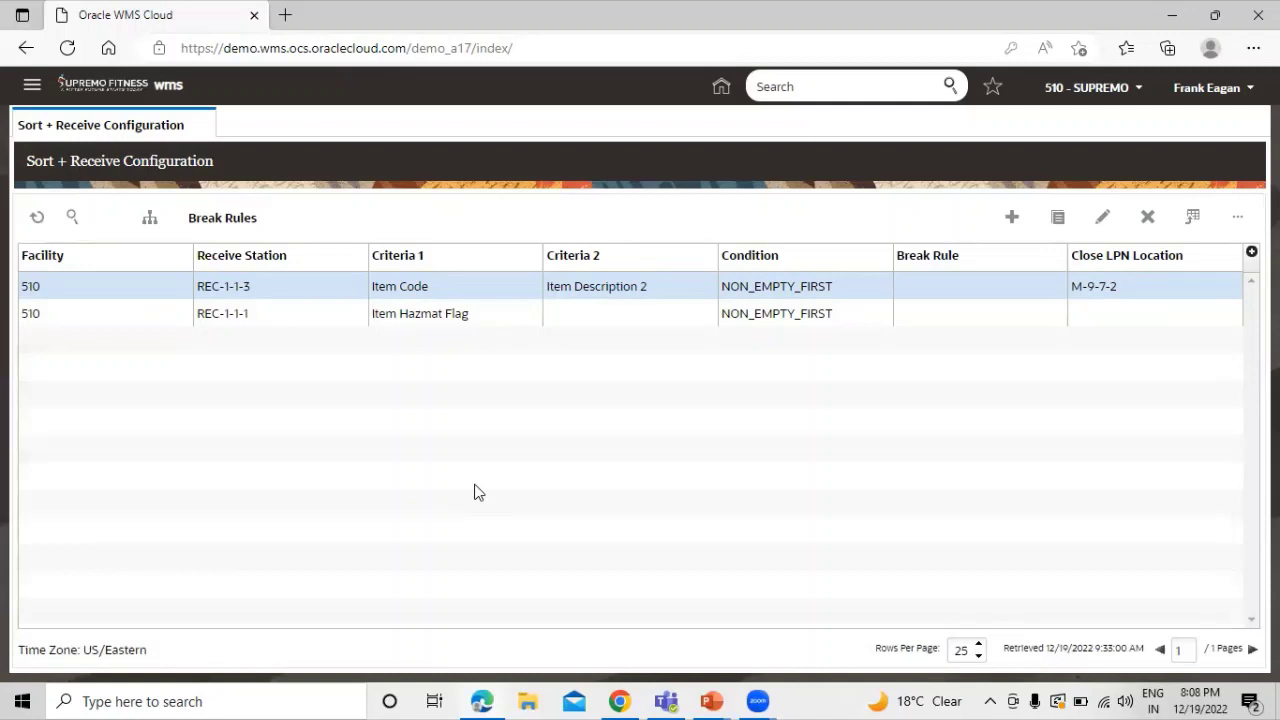
left_click(84, 296)
left_click(118, 287)
left_click(128, 286)
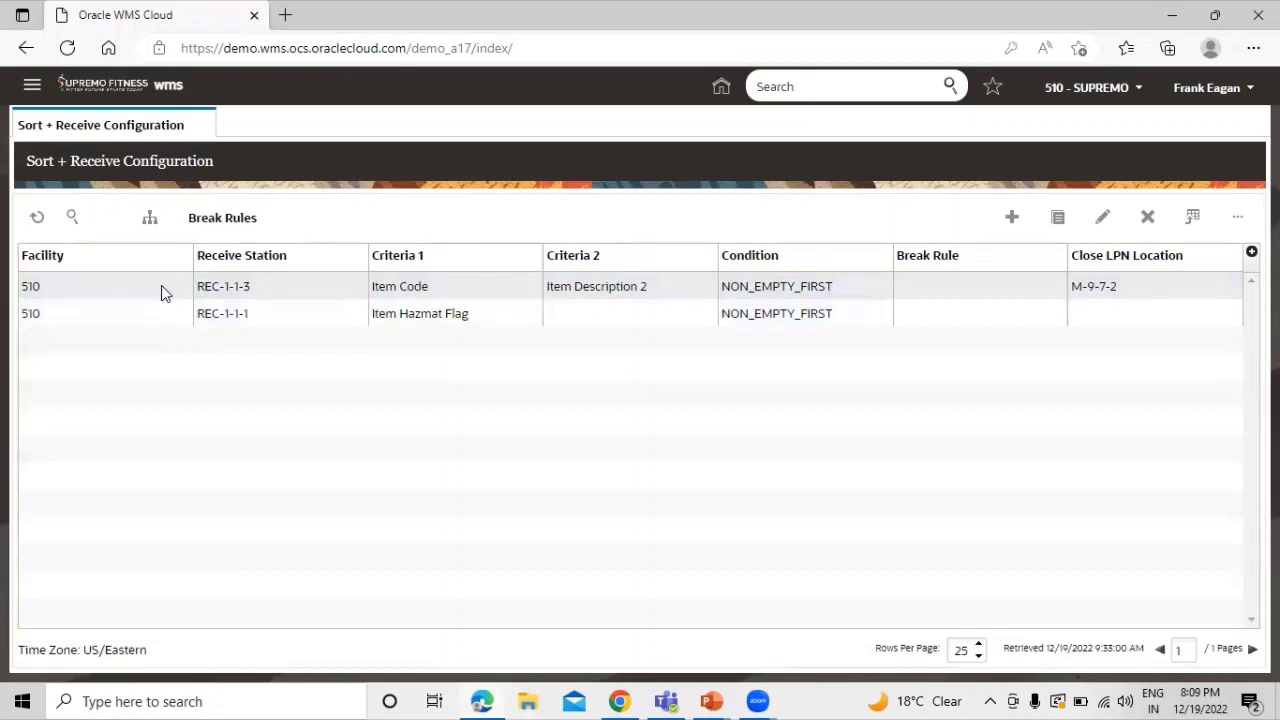
With the REC-1-1-3 row selected, go to Break Rules and start a new break rule
left_click(161, 285)
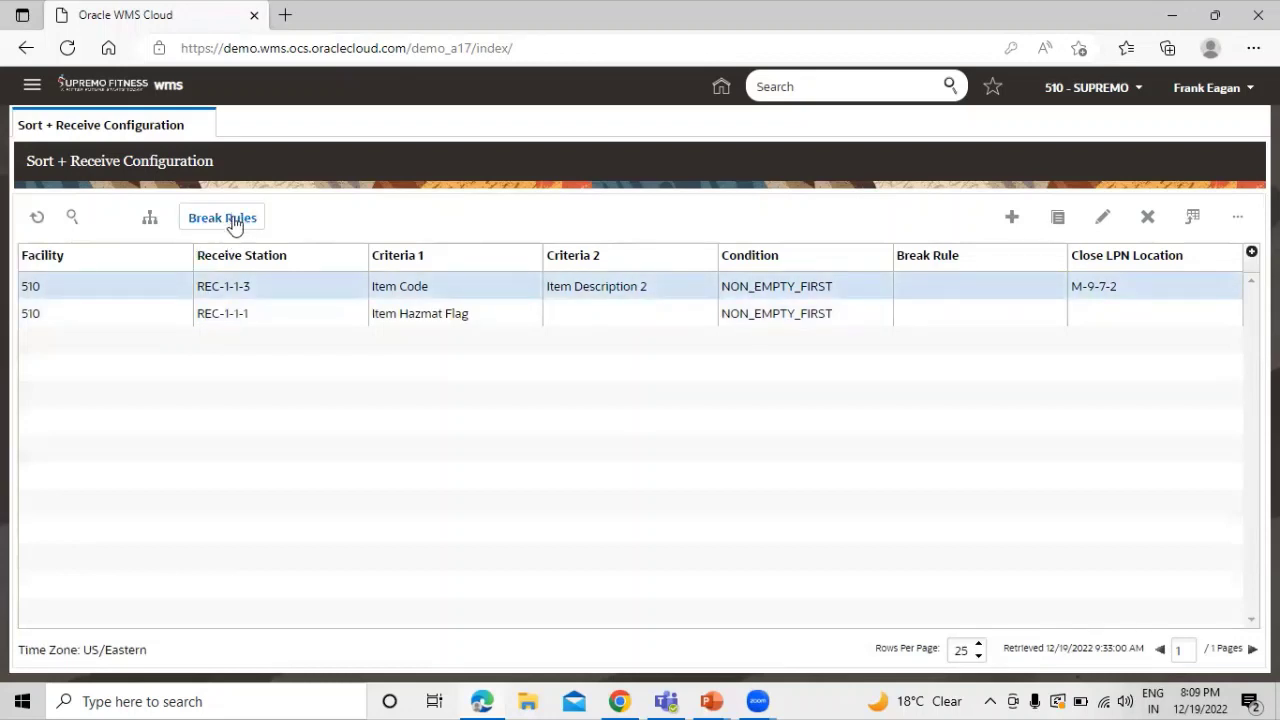
left_click(224, 228)
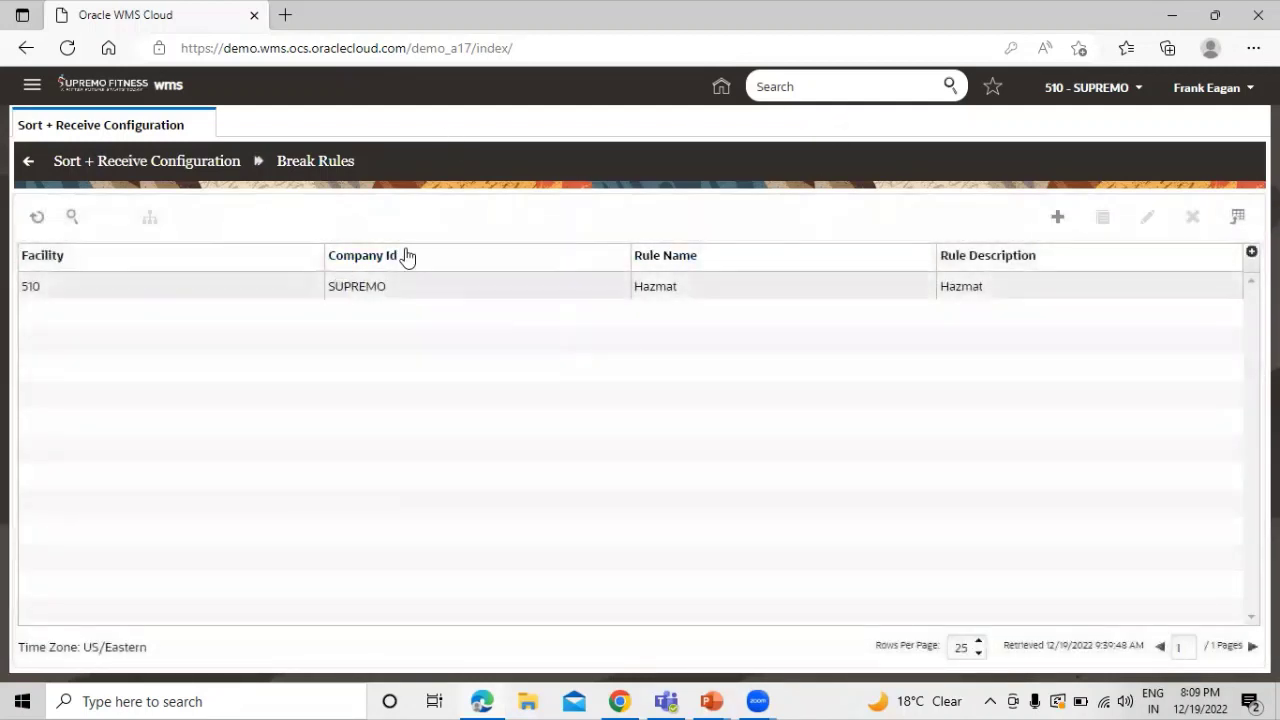
left_click(1060, 220)
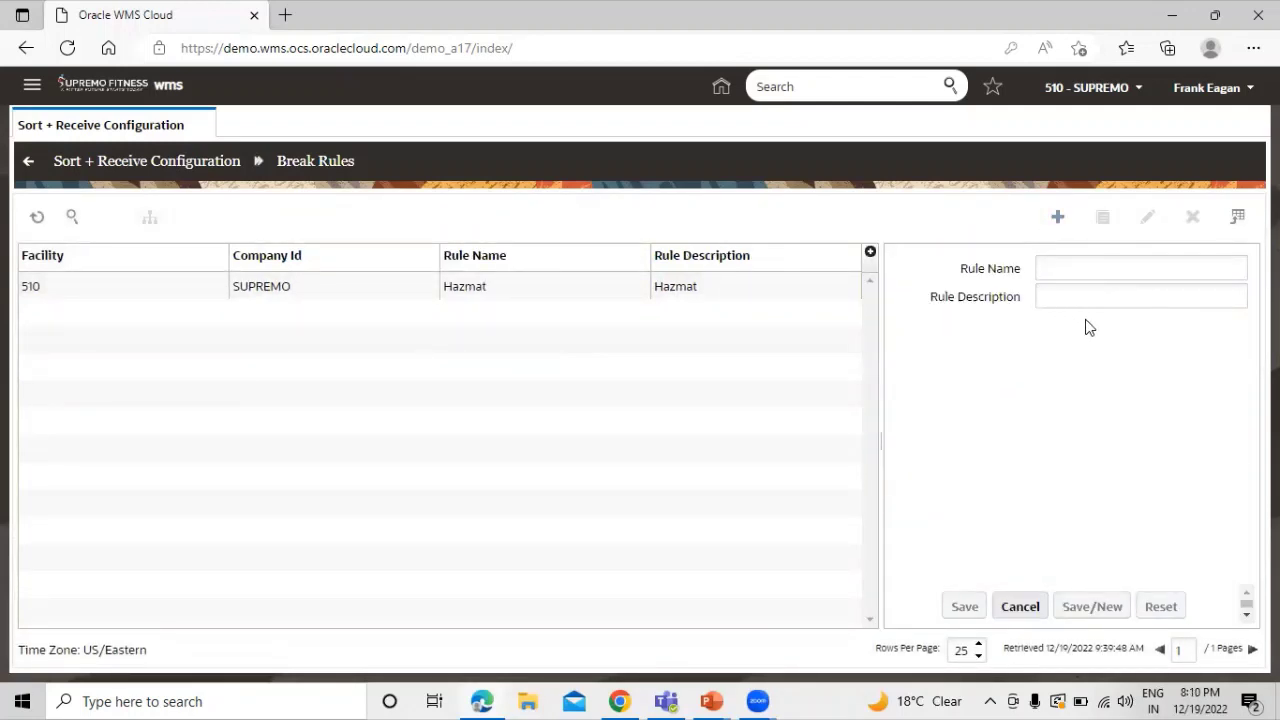
Save break rule 'Item' described 'Break Rules for the Item', then return to Sort + Receive Configuration
left_click(1095, 266)
type("Item")
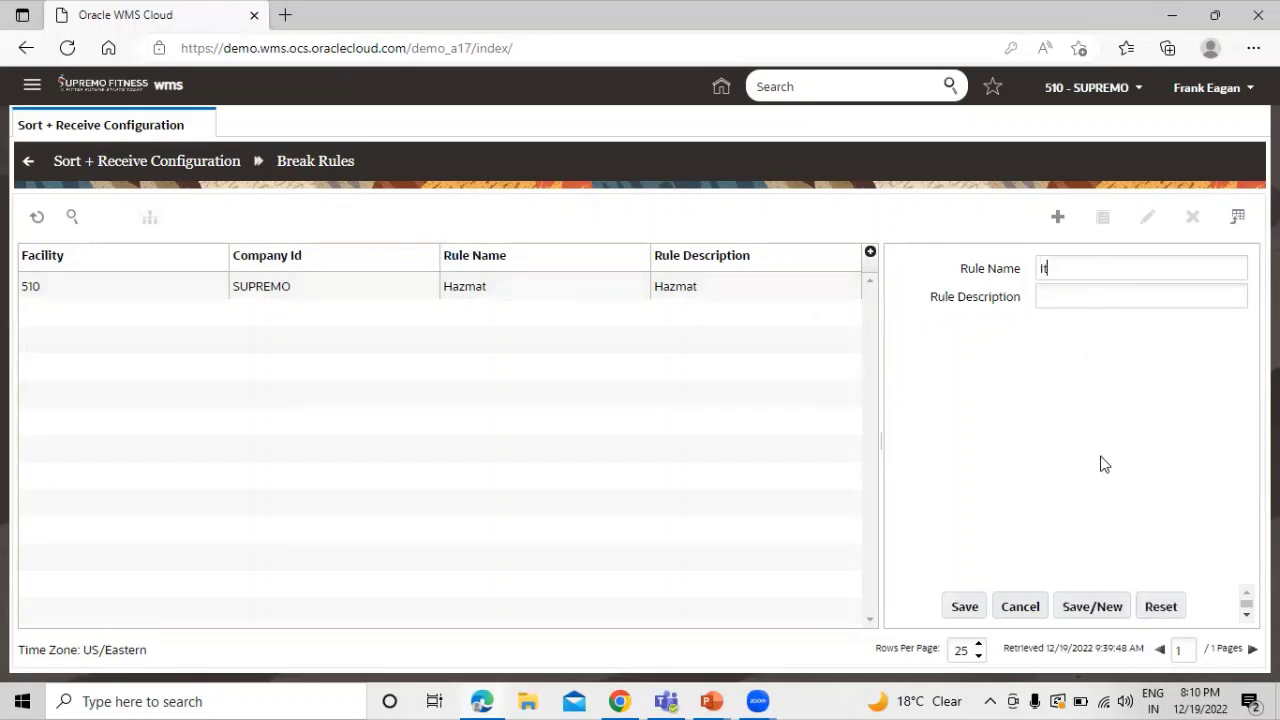
left_click(1089, 293)
type("Break Rules for the Ite")
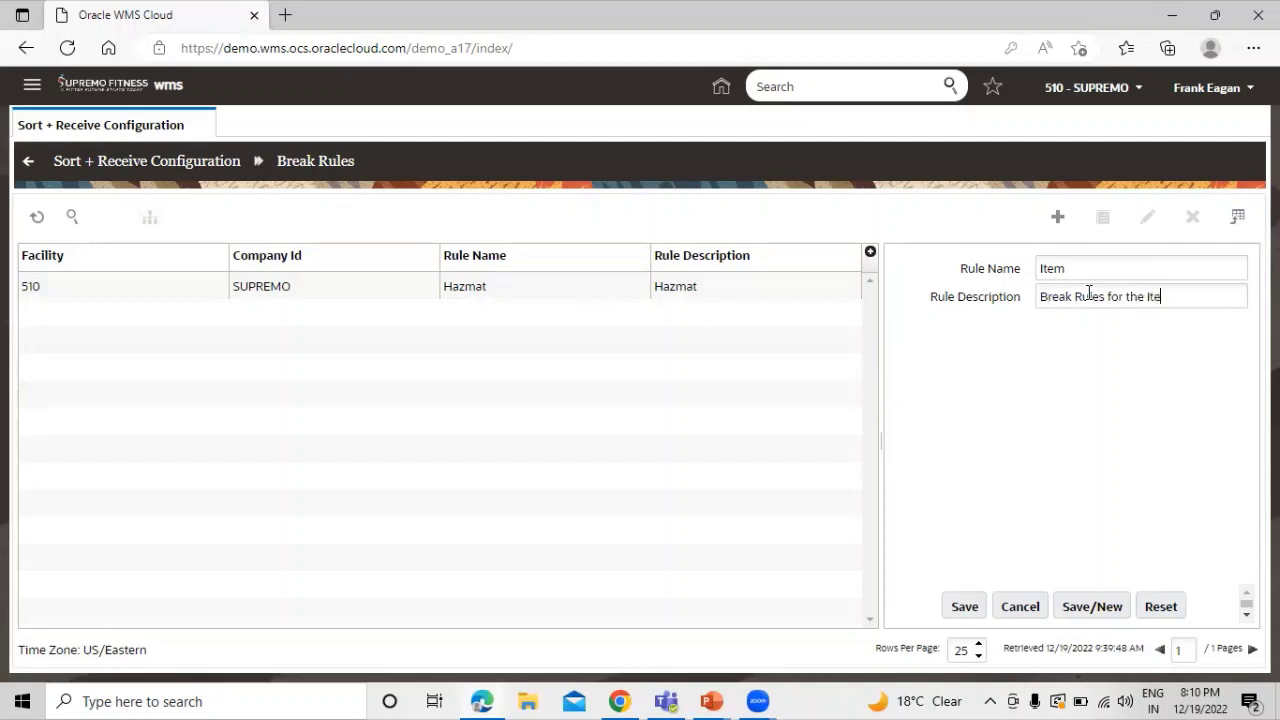
type("m")
left_click(965, 607)
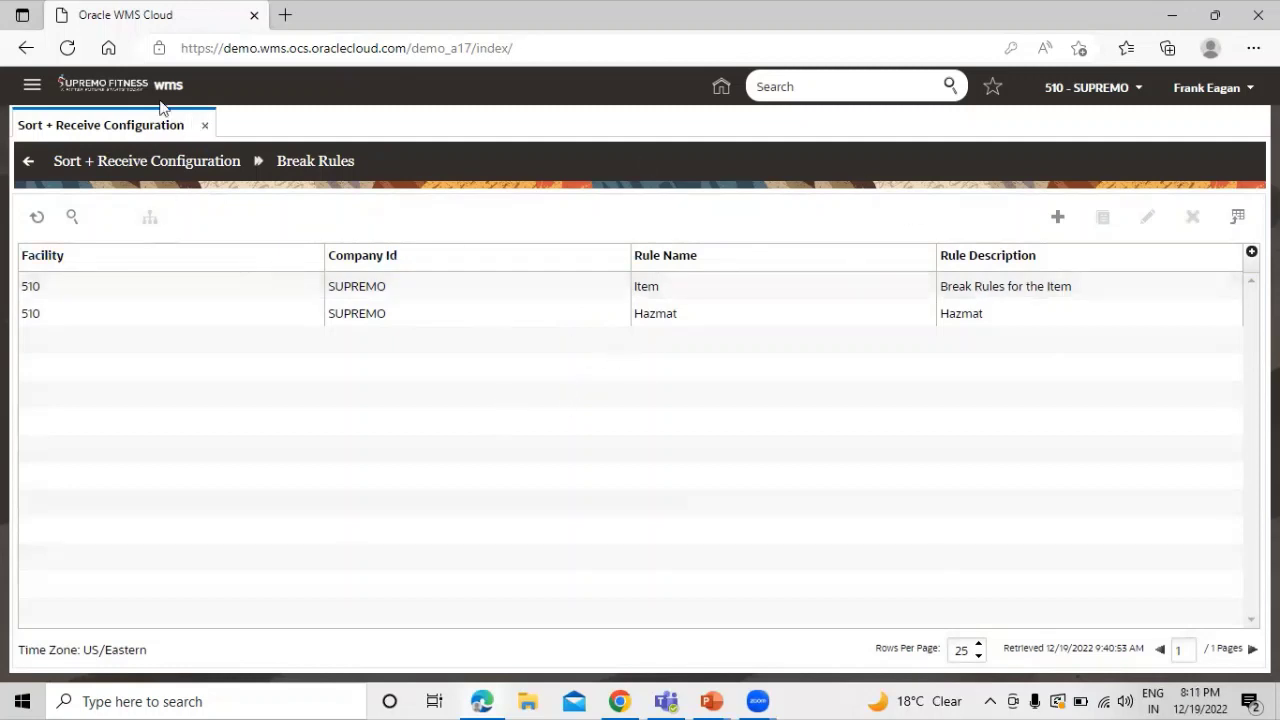
left_click(28, 163)
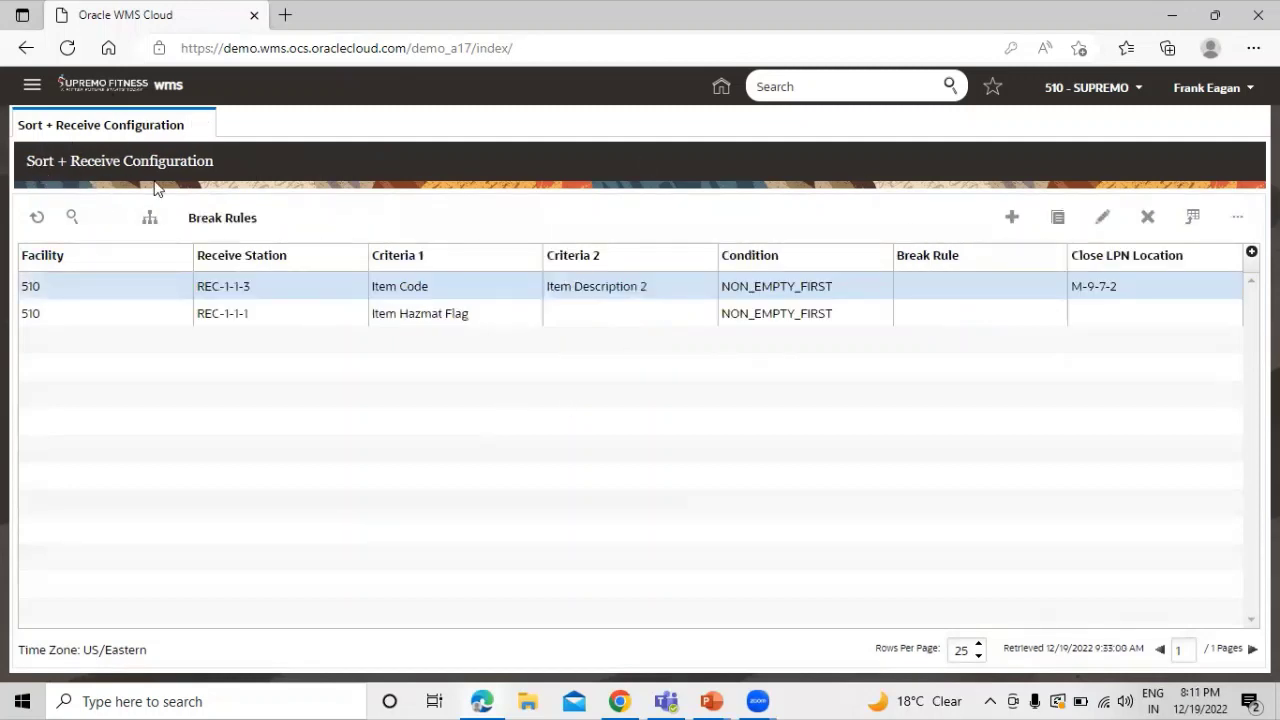